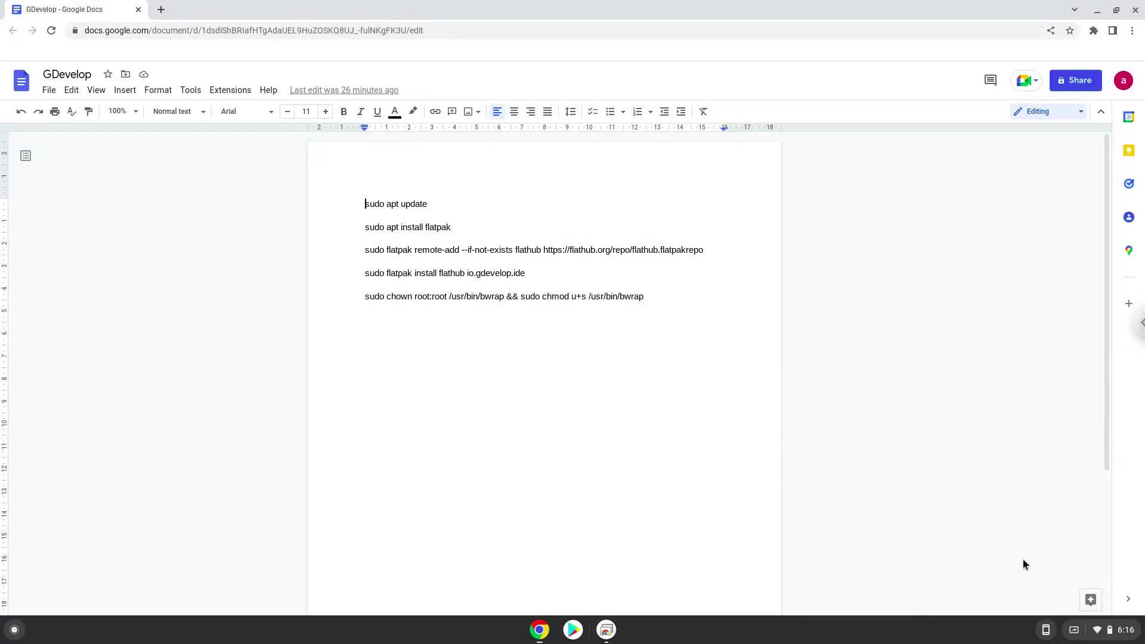
Step: Open the ChromeOS quick settings panel from the status tray clock
{"action": "left_click", "coordinate": [1107, 630]}
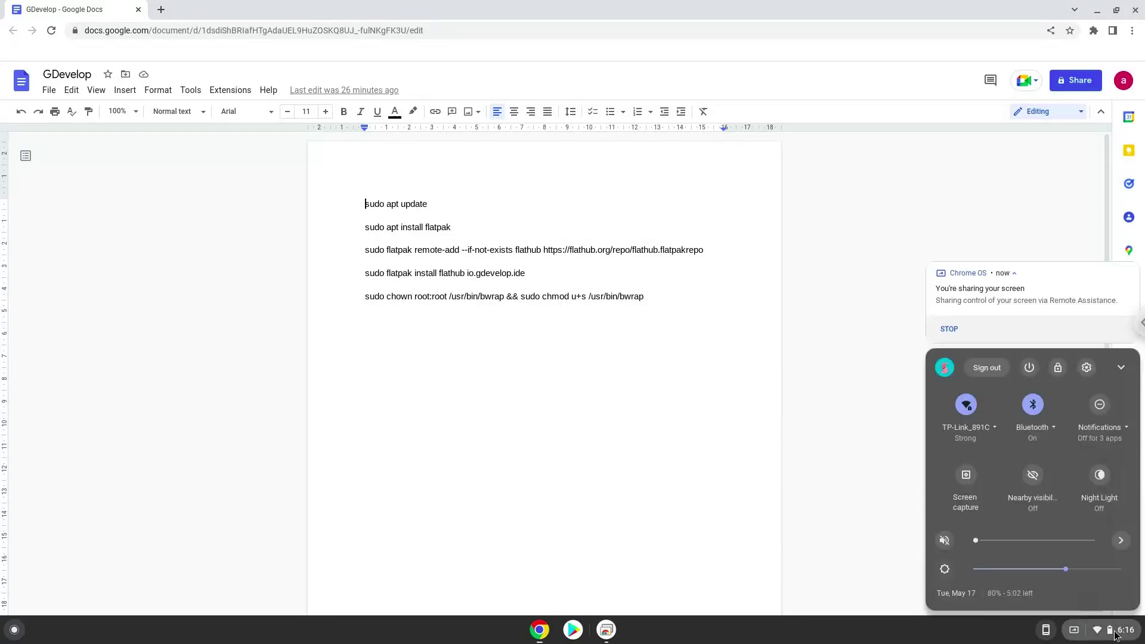
Step: Go to the Developers section under Advanced in ChromeOS Settings
{"action": "left_click", "coordinate": [1085, 367]}
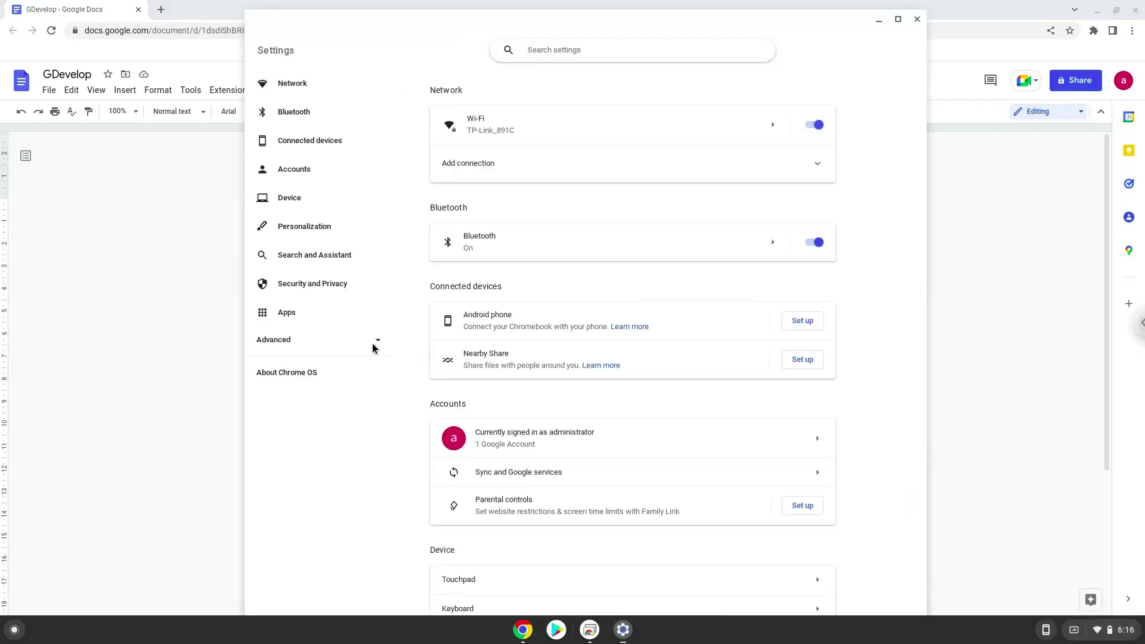
{"action": "left_click", "coordinate": [322, 342]}
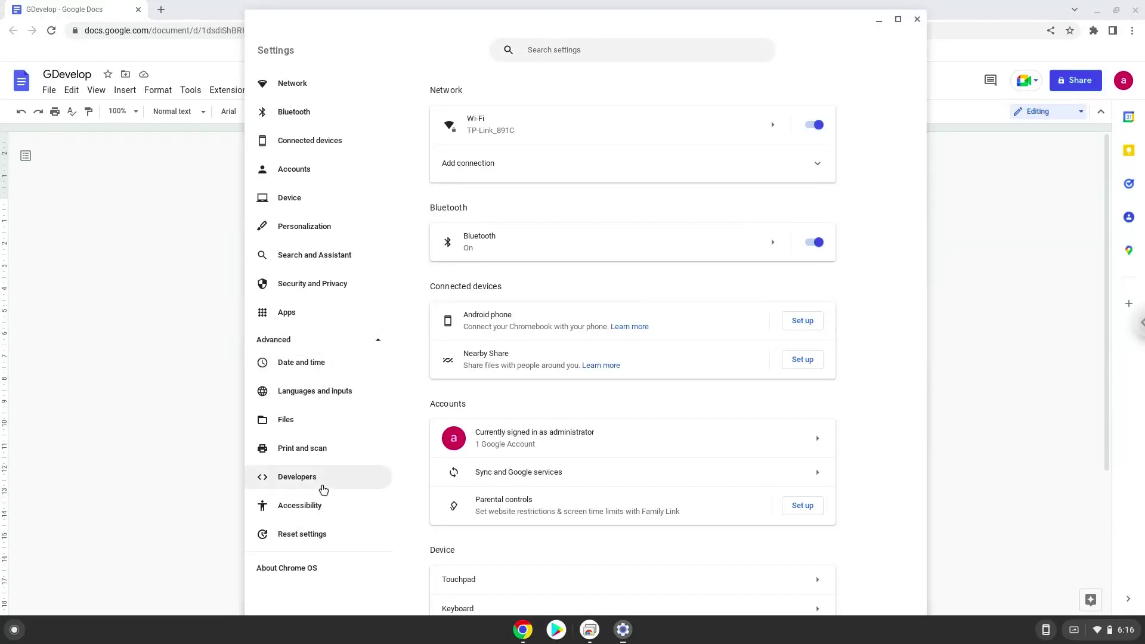
{"action": "left_click", "coordinate": [323, 489]}
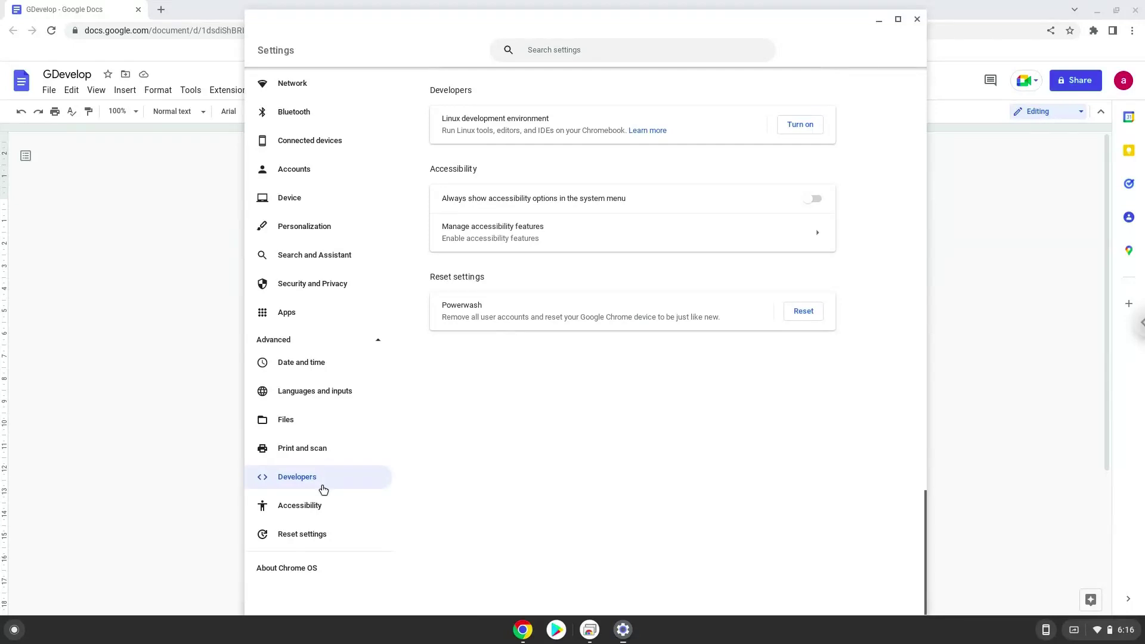
Step: Install the Linux development environment with the recommended disk size, then close its terminal
{"action": "left_click", "coordinate": [801, 126]}
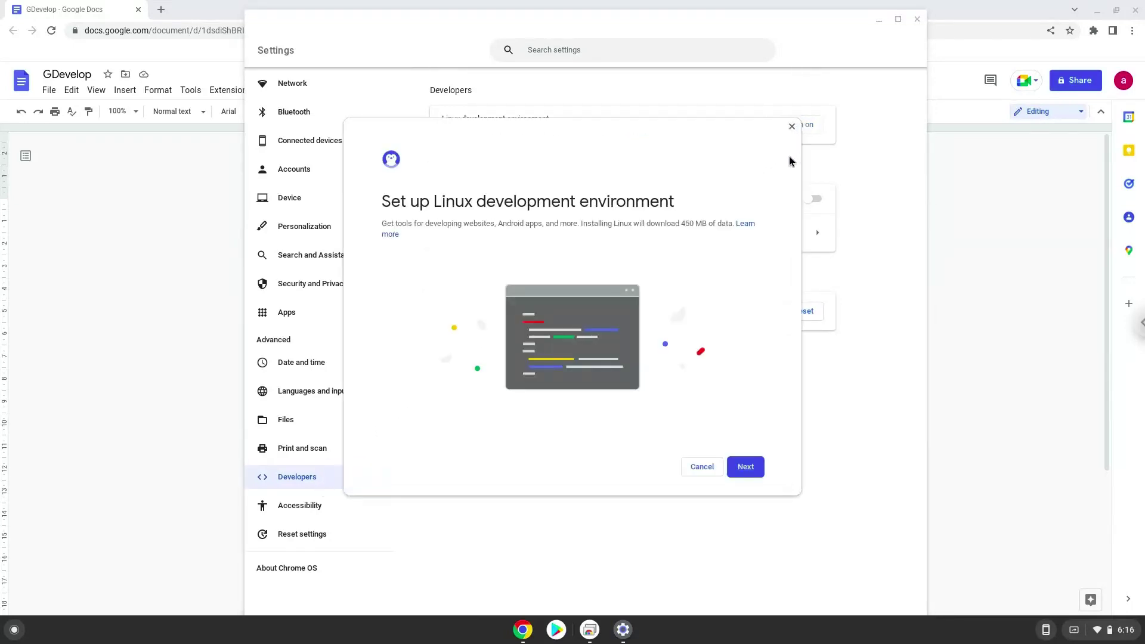
{"action": "left_click", "coordinate": [742, 467]}
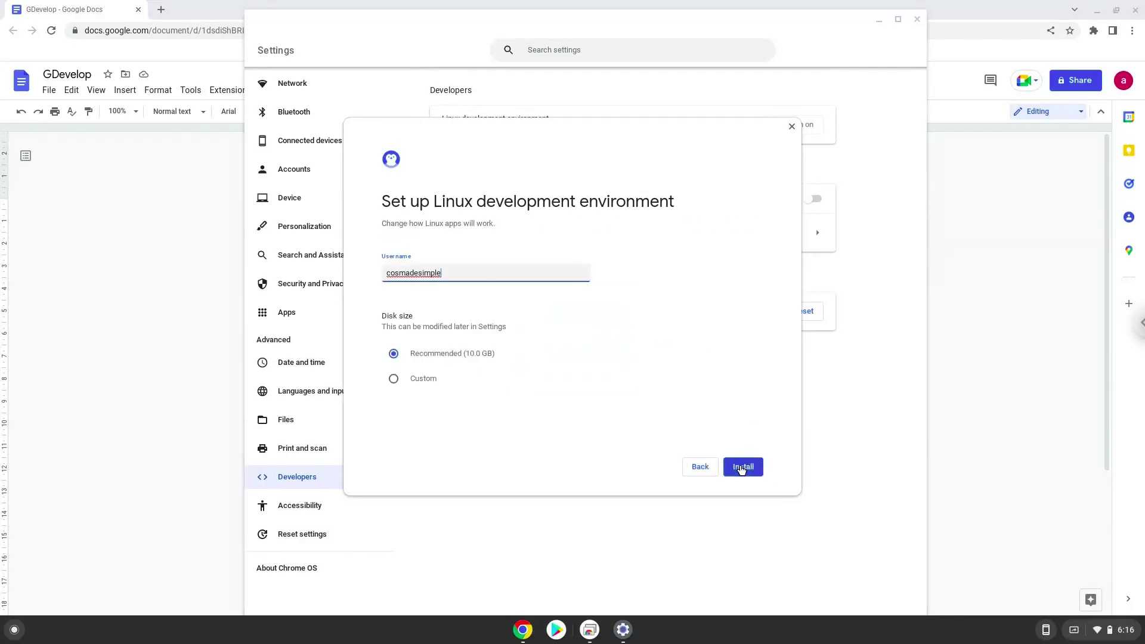
{"action": "left_click", "coordinate": [742, 467]}
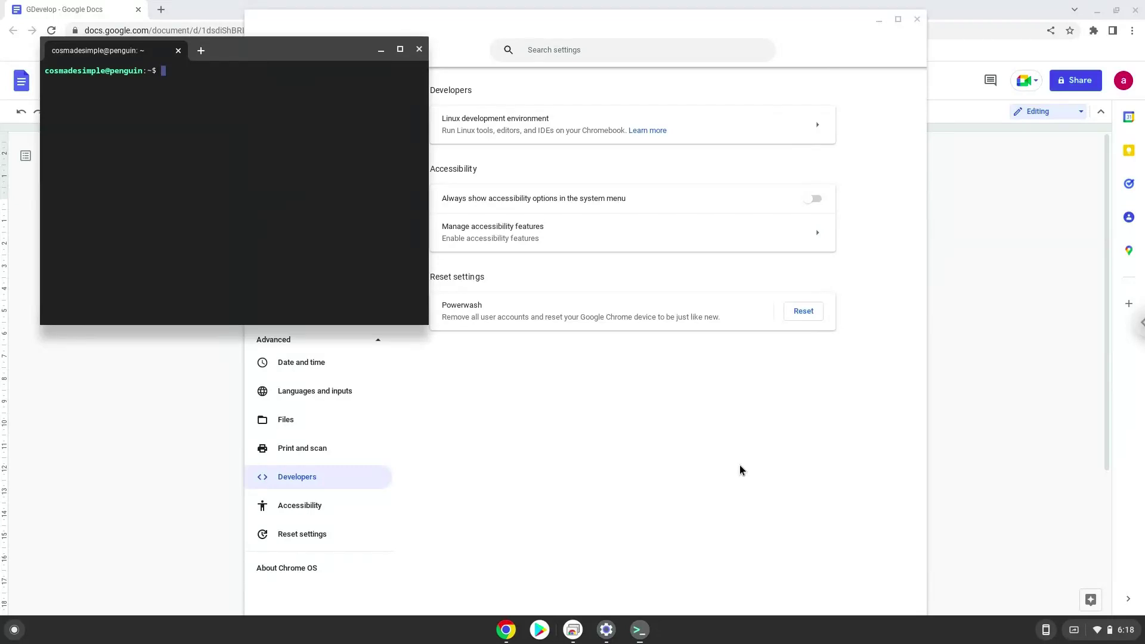
{"action": "left_click", "coordinate": [419, 50]}
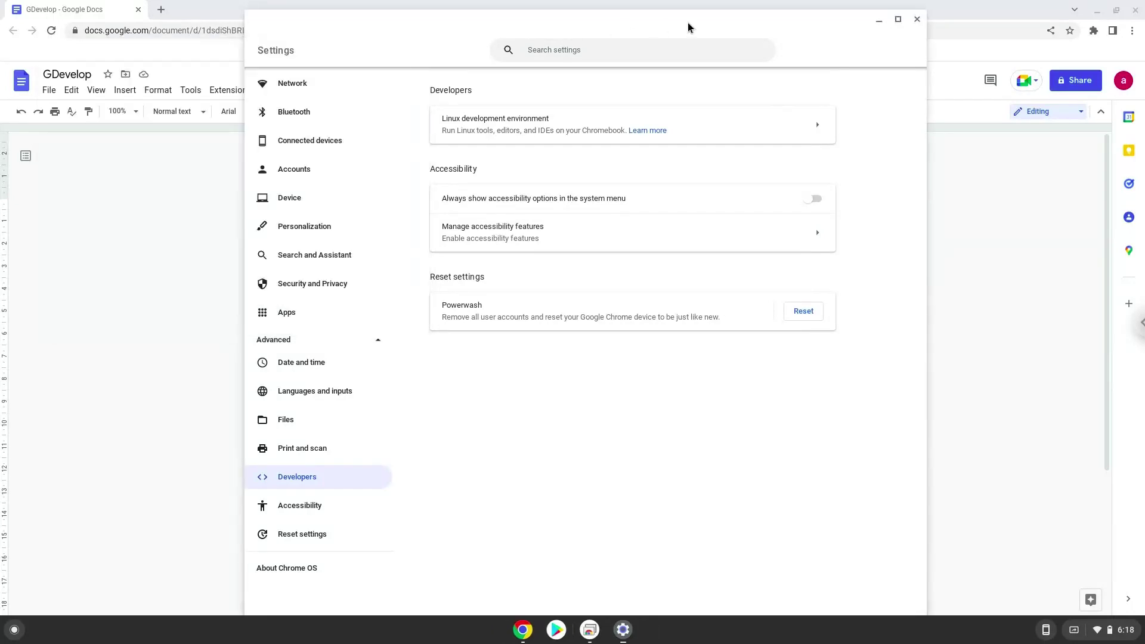
Step: Close Settings, copy the 'sudo apt update' line from the document, and open the launcher
{"action": "left_click", "coordinate": [915, 20]}
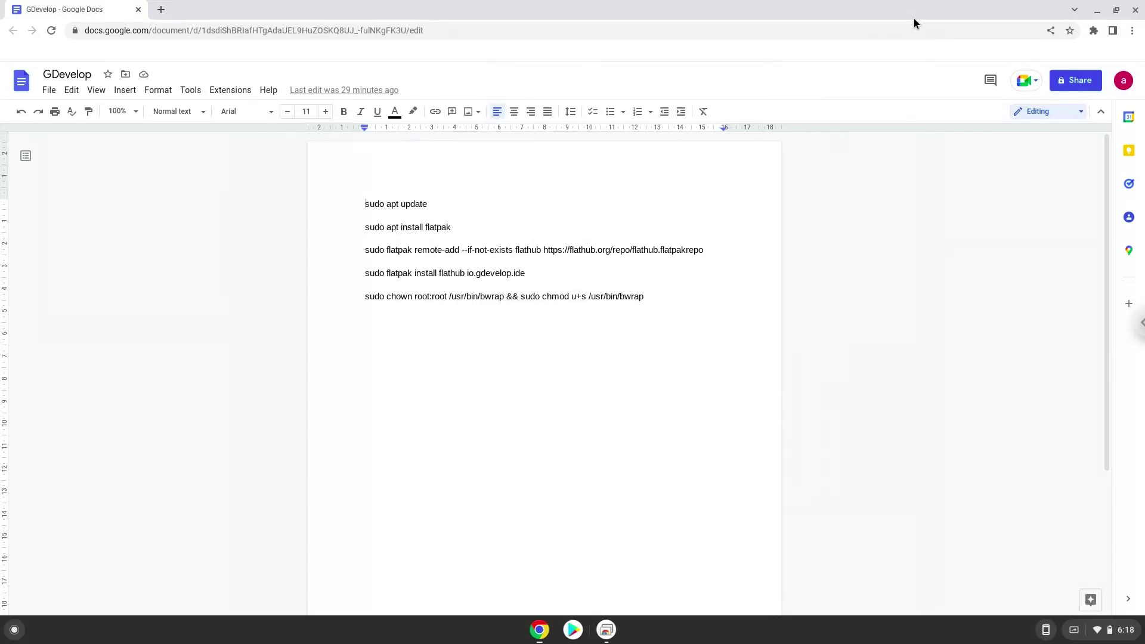
{"action": "triple_click", "coordinate": [394, 206]}
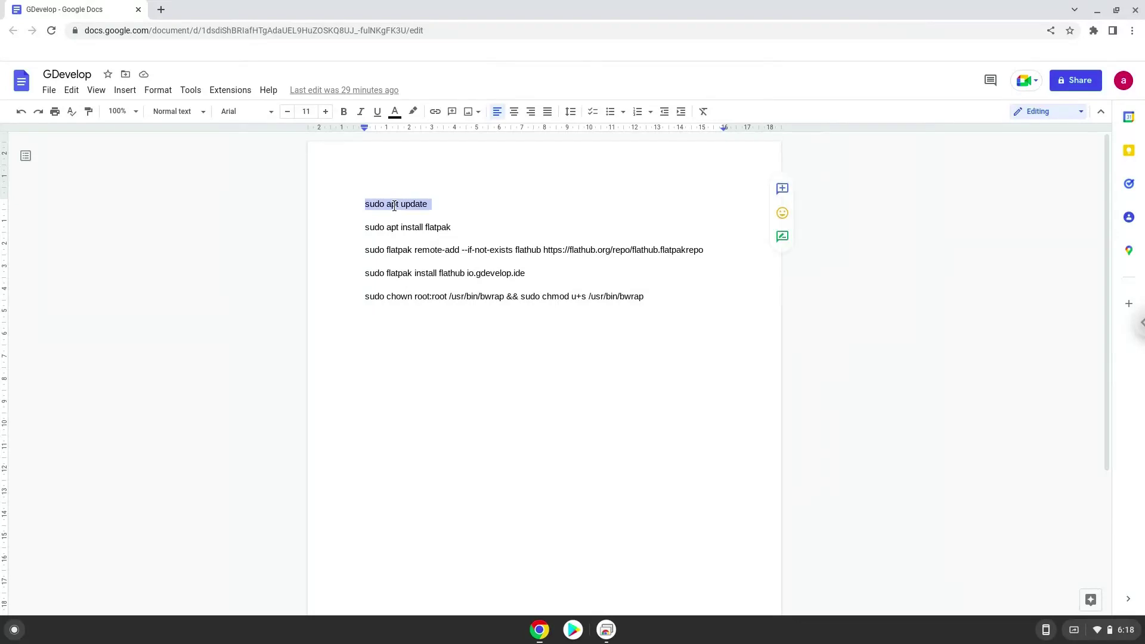
{"action": "right_click", "coordinate": [394, 206]}
{"action": "left_click", "coordinate": [427, 239]}
{"action": "left_click", "coordinate": [11, 630]}
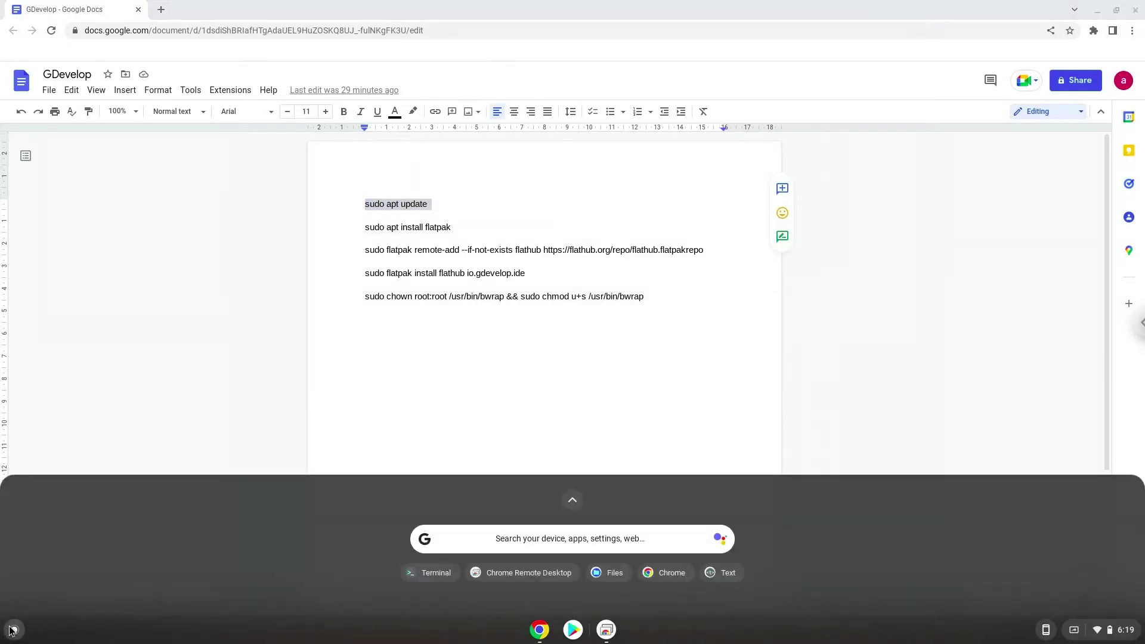
{"action": "type", "text": "terminal"}
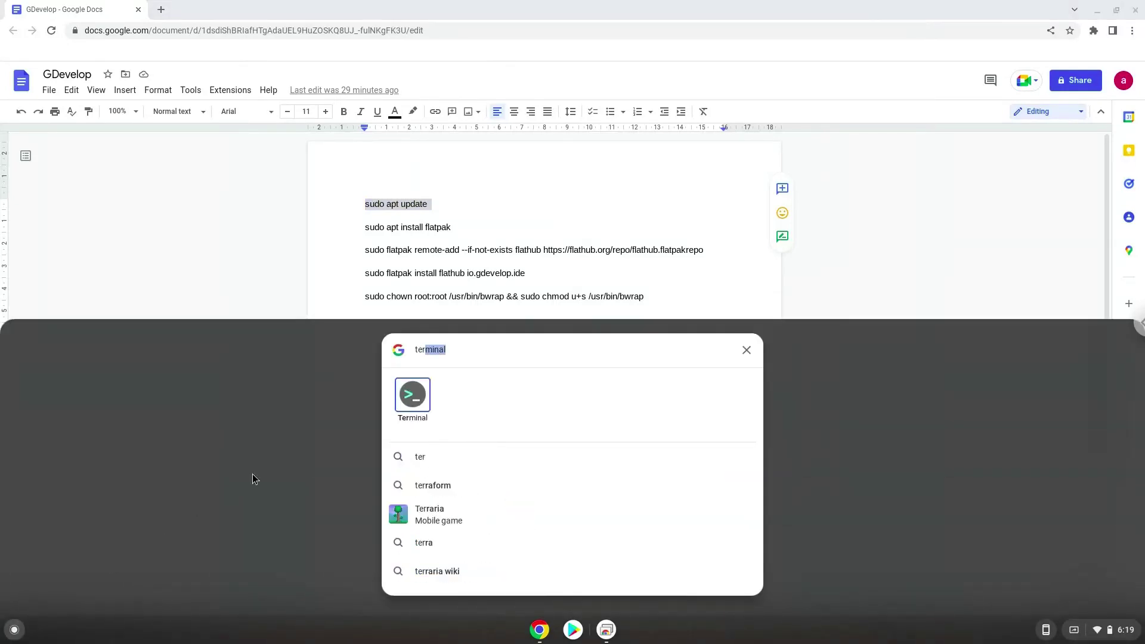
Step: Launch the Terminal app from the launcher search results
{"action": "left_click", "coordinate": [402, 404]}
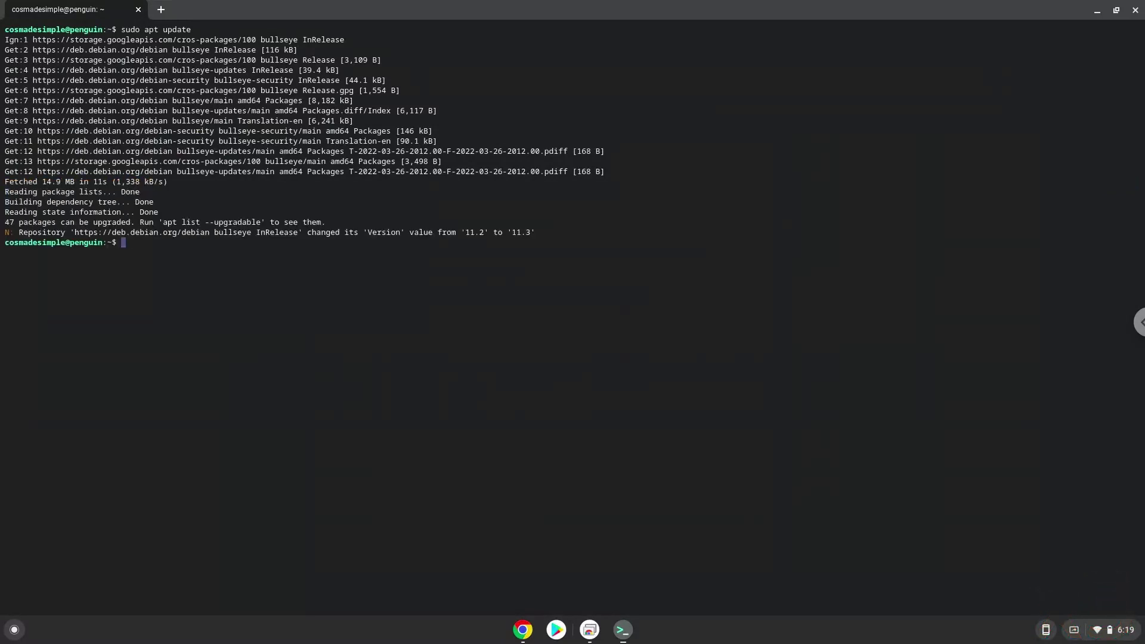
Step: Copy 'sudo apt install flatpak' from the document and run it in Terminal, confirming the extra packages
{"action": "left_click", "coordinate": [523, 631]}
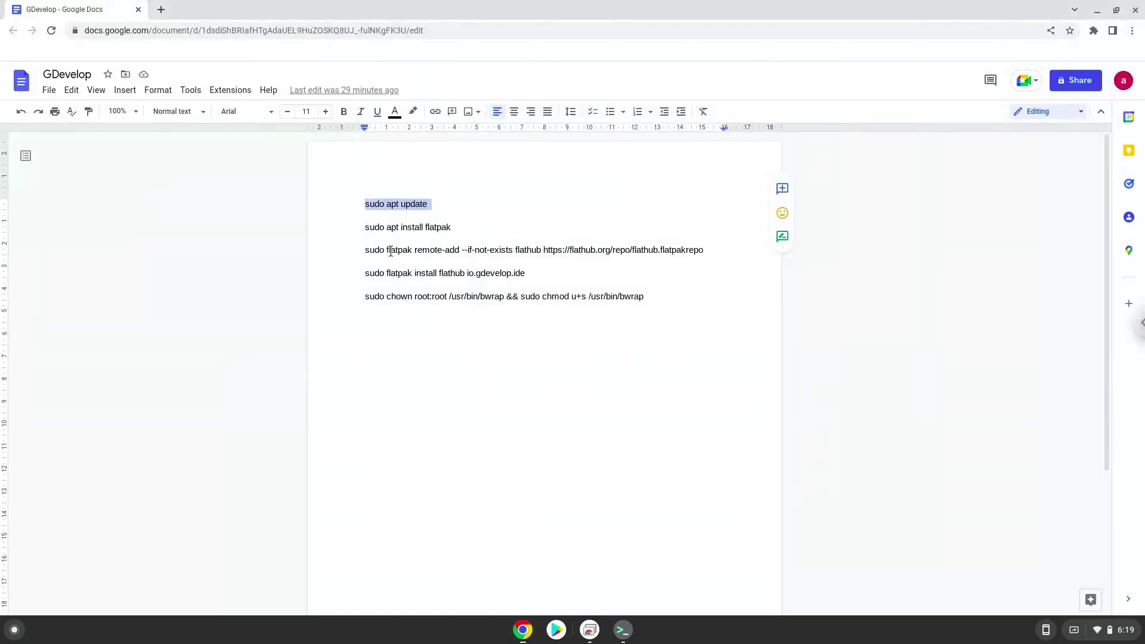
{"action": "triple_click", "coordinate": [386, 226]}
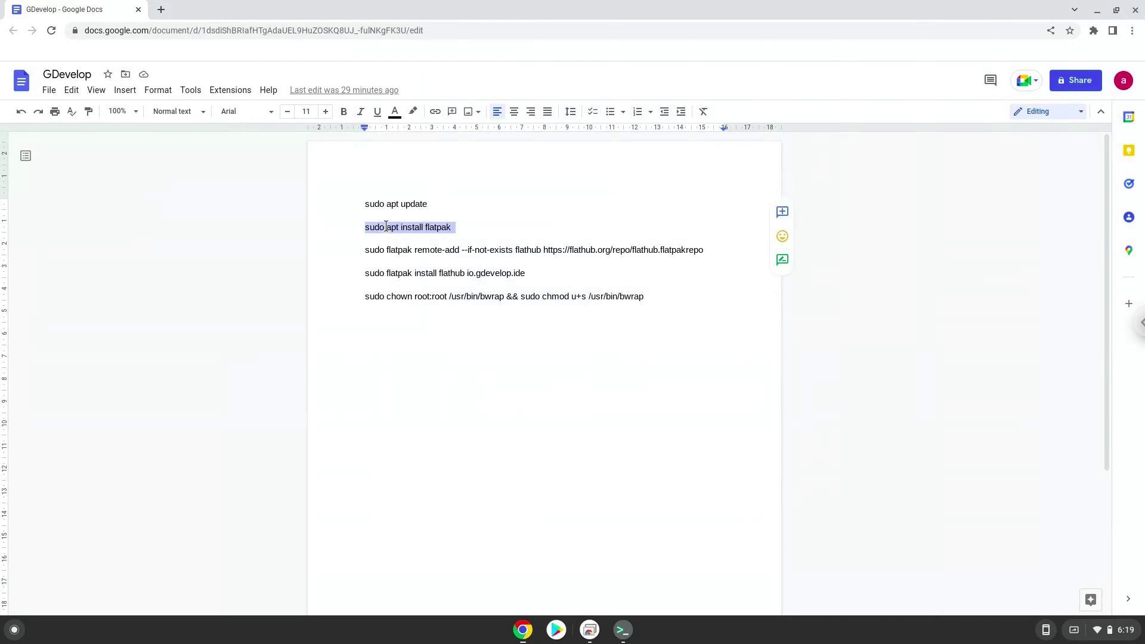
{"action": "right_click", "coordinate": [386, 227]}
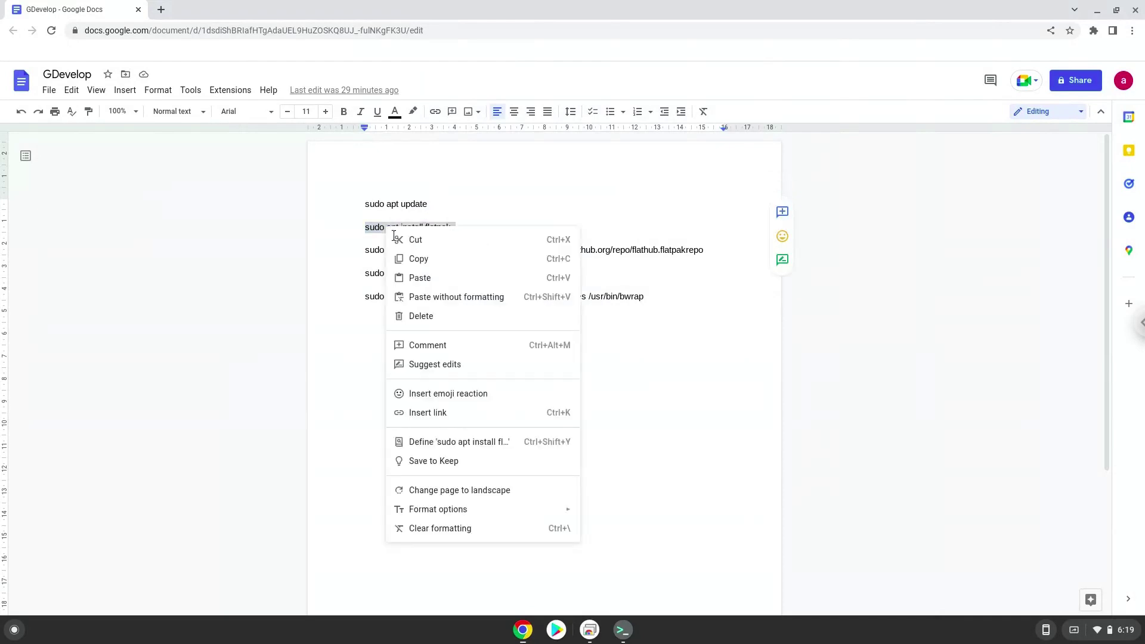
{"action": "left_click", "coordinate": [421, 258]}
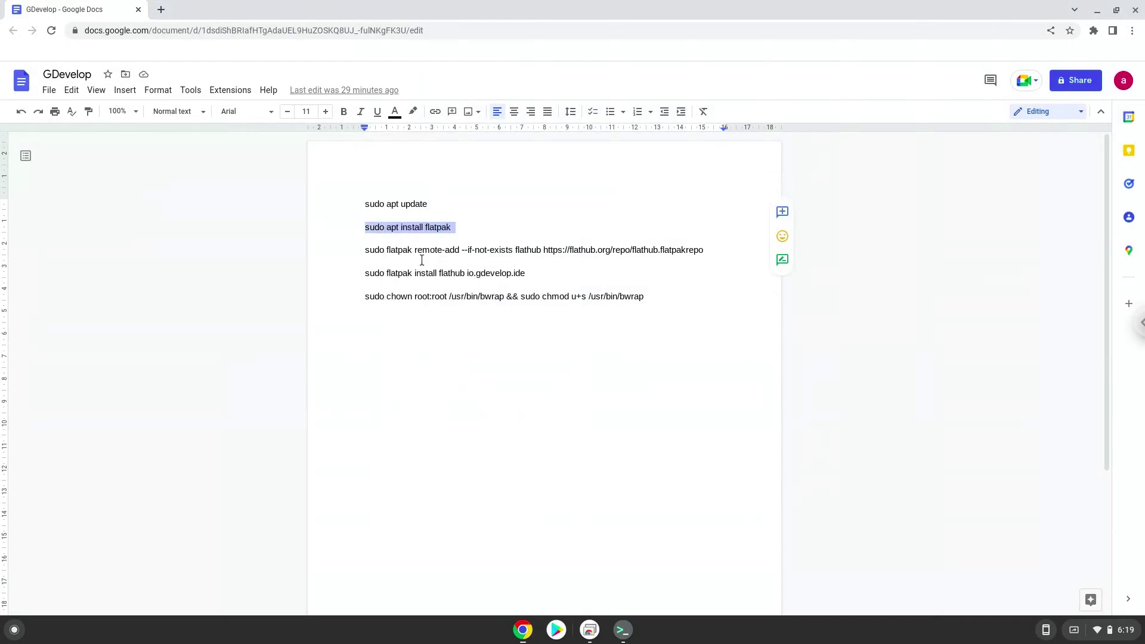
{"action": "left_click", "coordinate": [620, 634]}
{"action": "key", "text": "ctrl+shift+v"}
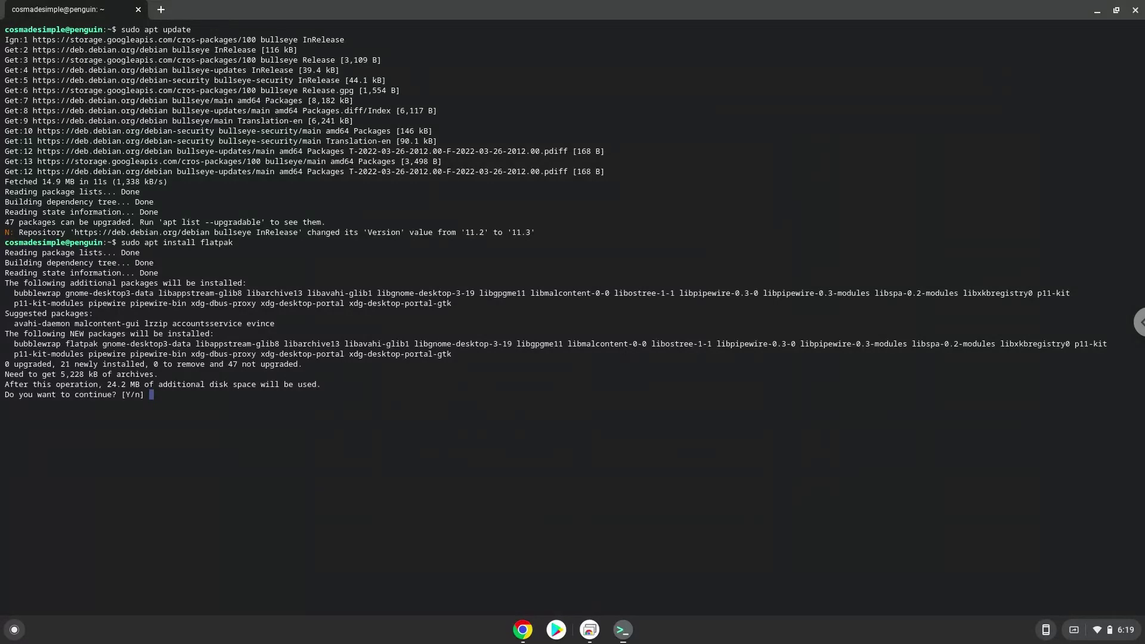
{"action": "key", "text": "Return"}
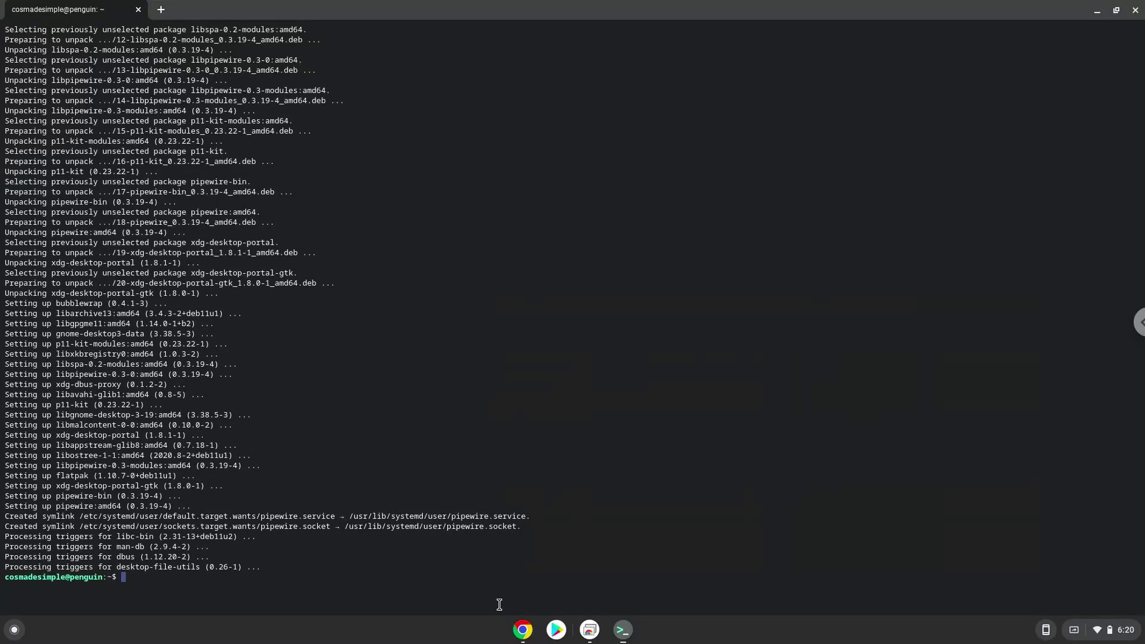
Step: Copy the 'flatpak remote-add --if-not-exists flathub' command and run it in Terminal
{"action": "left_click", "coordinate": [522, 629]}
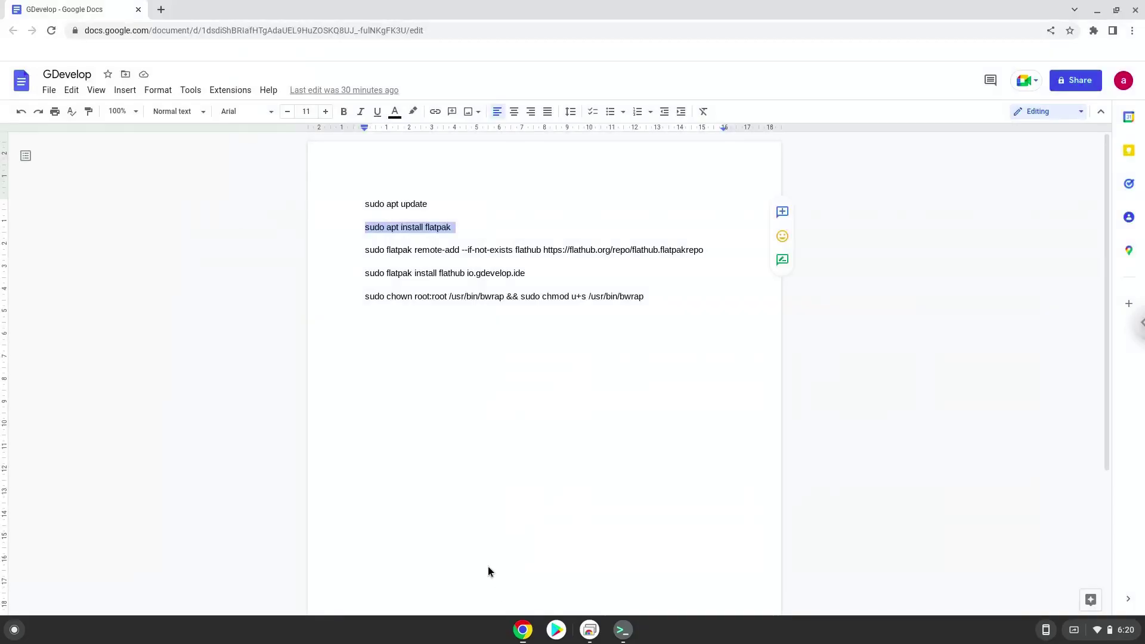
{"action": "triple_click", "coordinate": [396, 250]}
{"action": "right_click", "coordinate": [396, 251]}
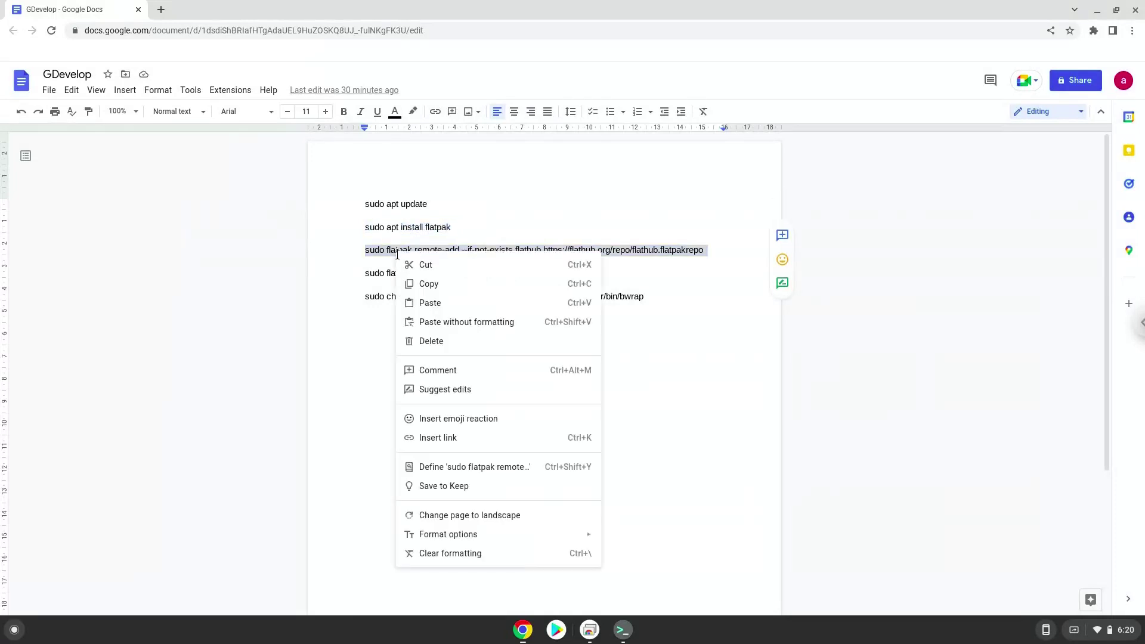
{"action": "left_click", "coordinate": [421, 283]}
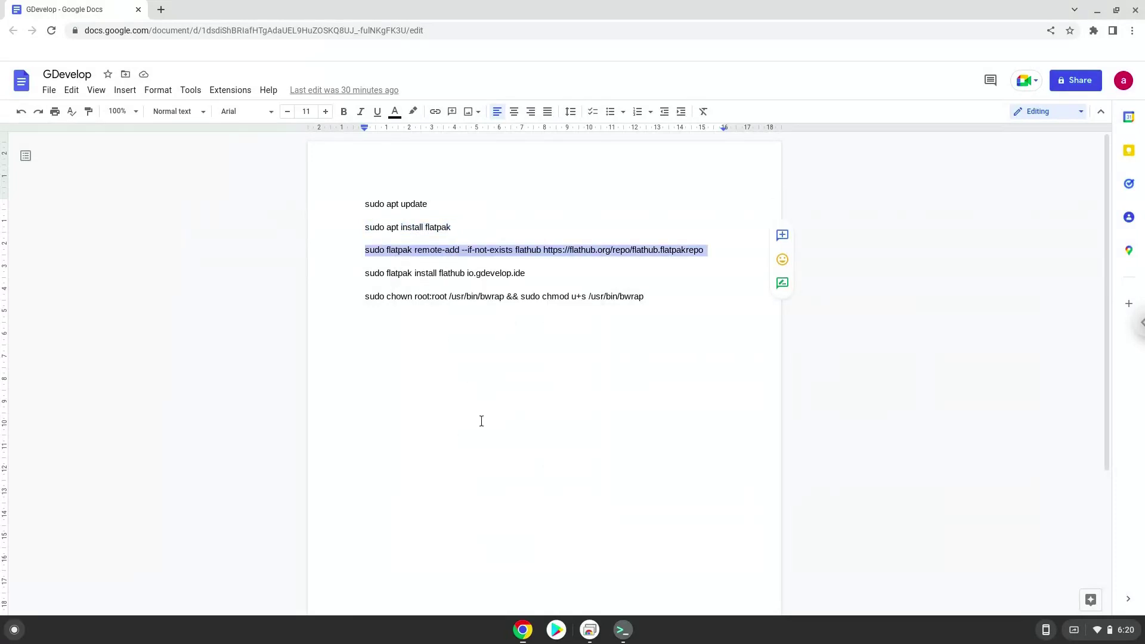
{"action": "left_click", "coordinate": [621, 630]}
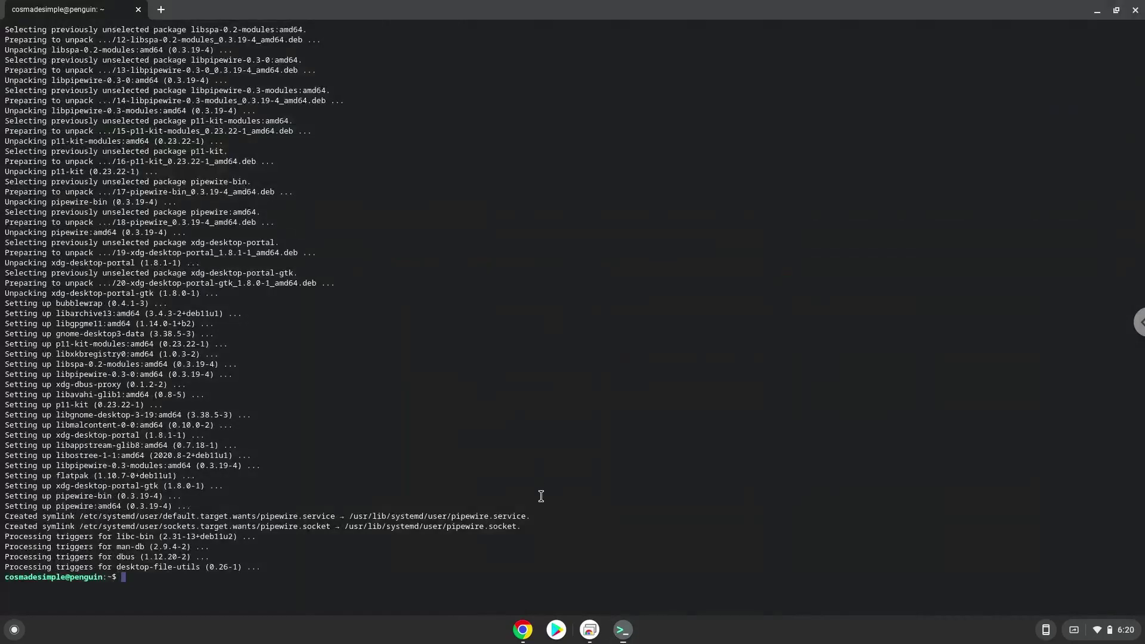
{"action": "key", "text": "ctrl+shift+v"}
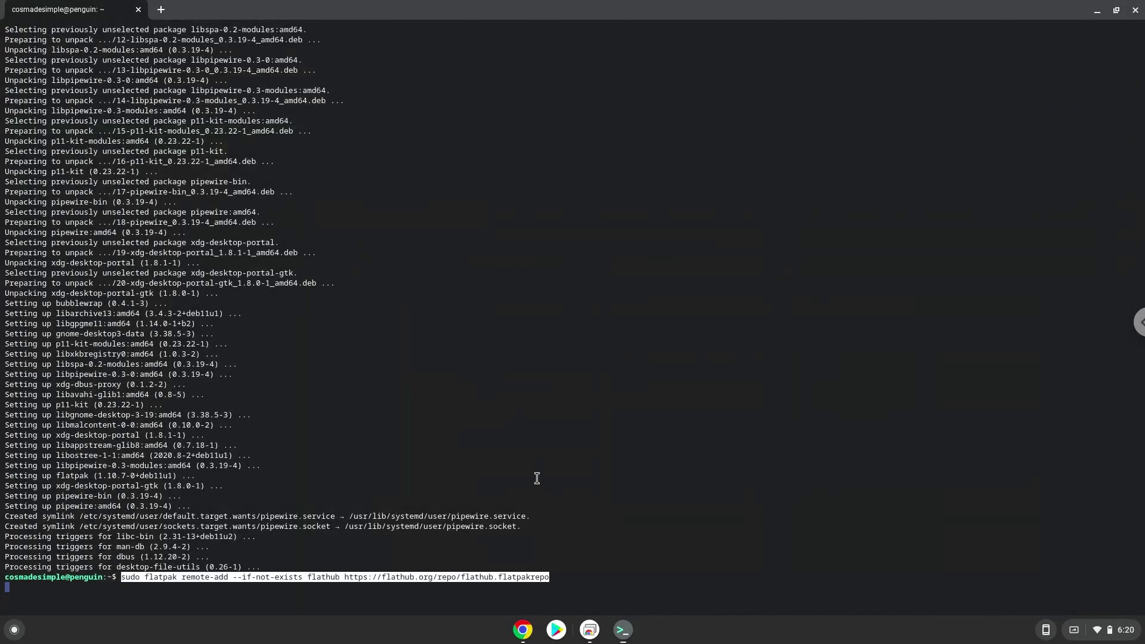
{"action": "key", "text": "Return"}
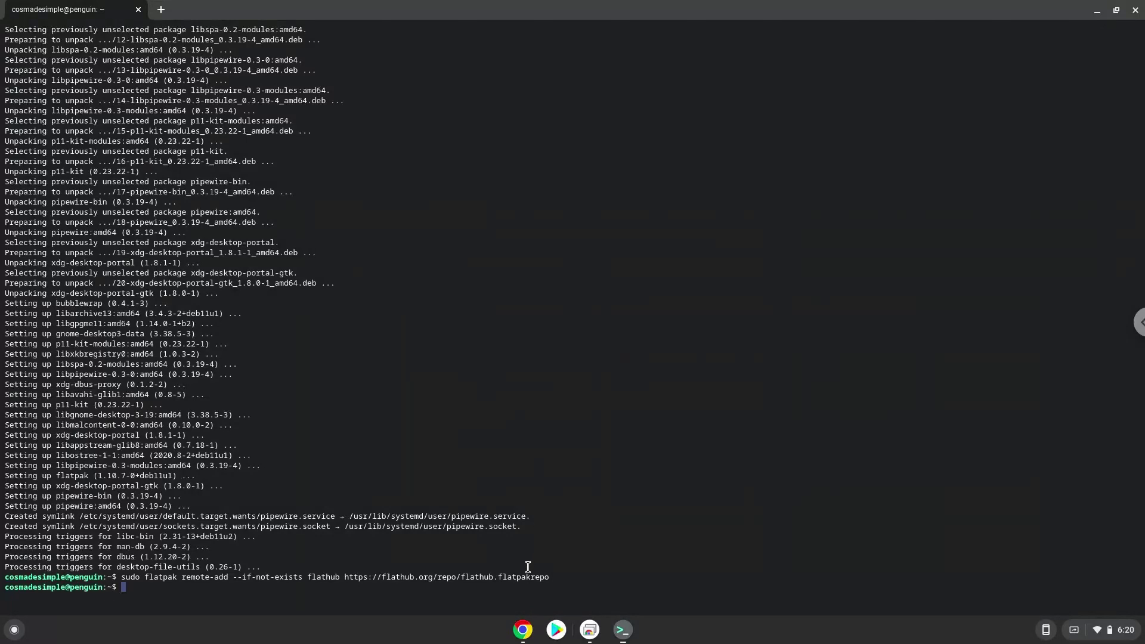
Step: Copy the 'sudo flatpak install flathub io.gdevelop.ide' line from the document
{"action": "left_click", "coordinate": [523, 631]}
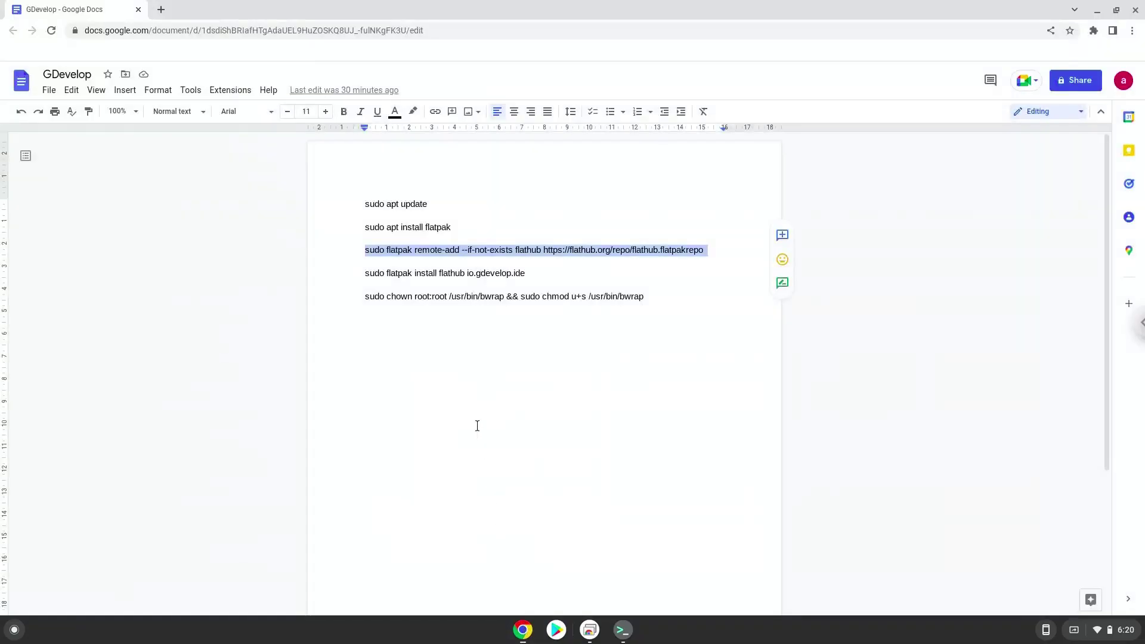
{"action": "triple_click", "coordinate": [446, 276]}
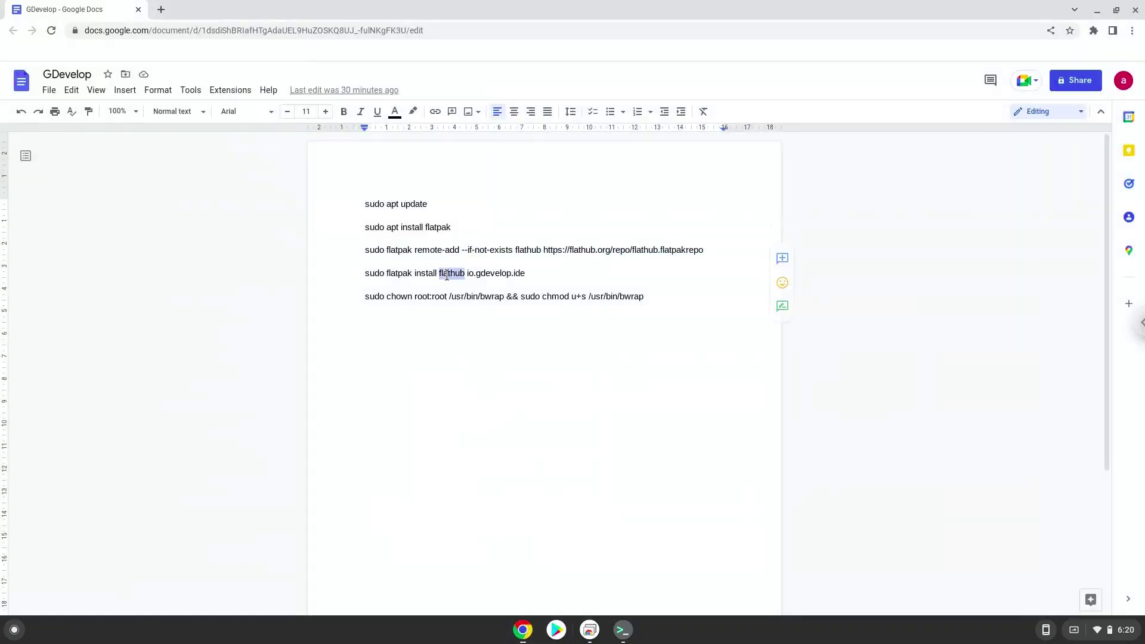
{"action": "right_click", "coordinate": [446, 276]}
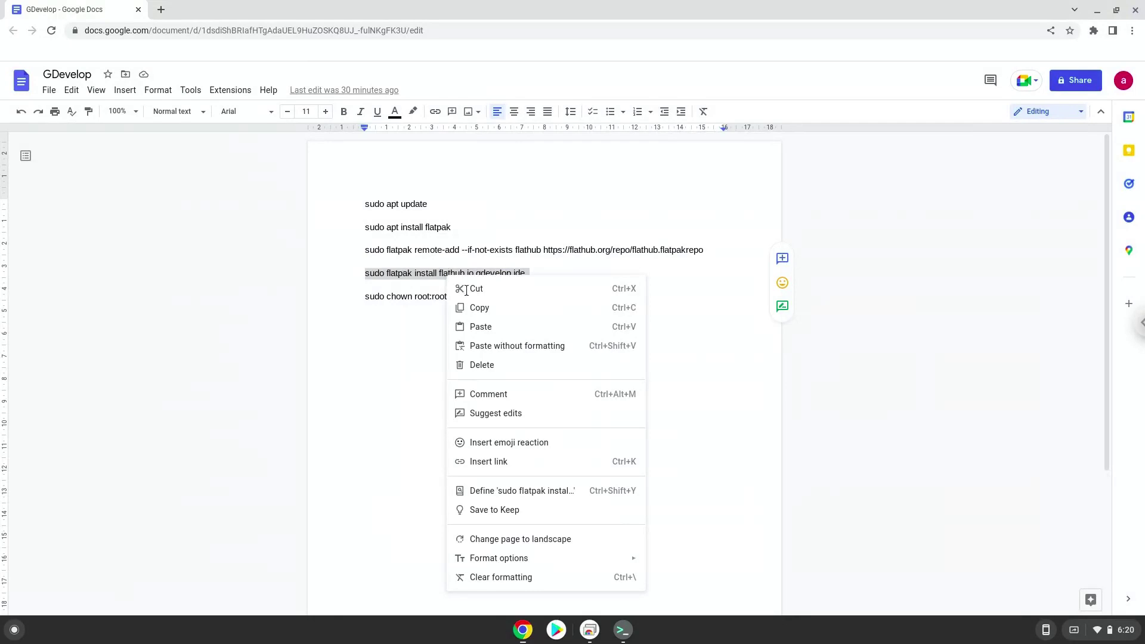
{"action": "left_click", "coordinate": [479, 310]}
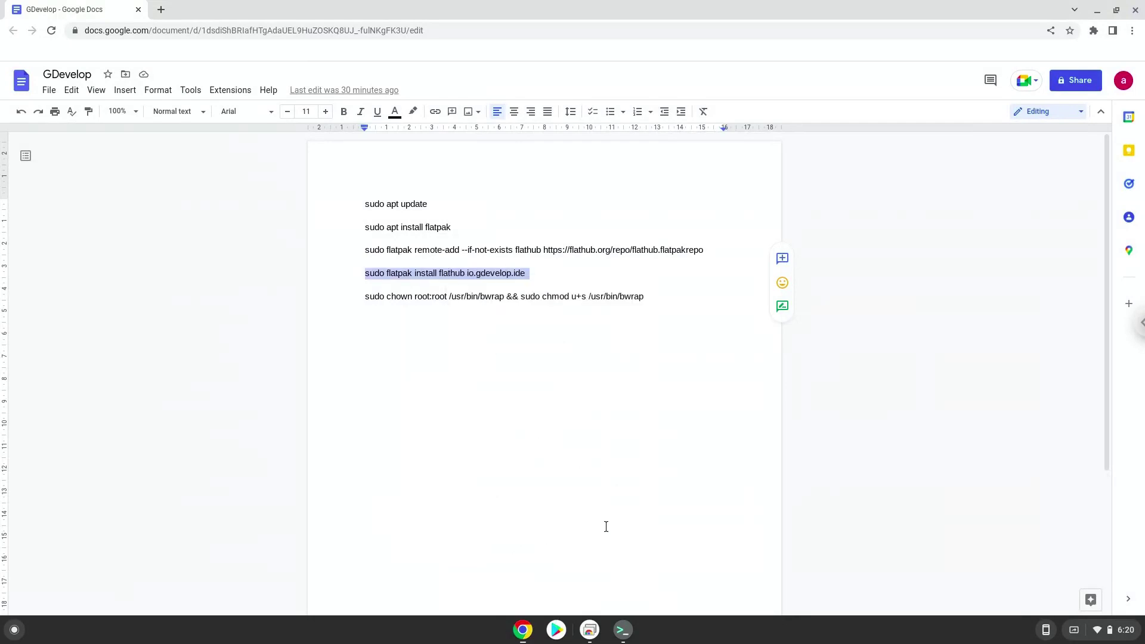
Step: Run the GDevelop install in Terminal, accepting the runtime and system-installation prompts
{"action": "left_click", "coordinate": [623, 629]}
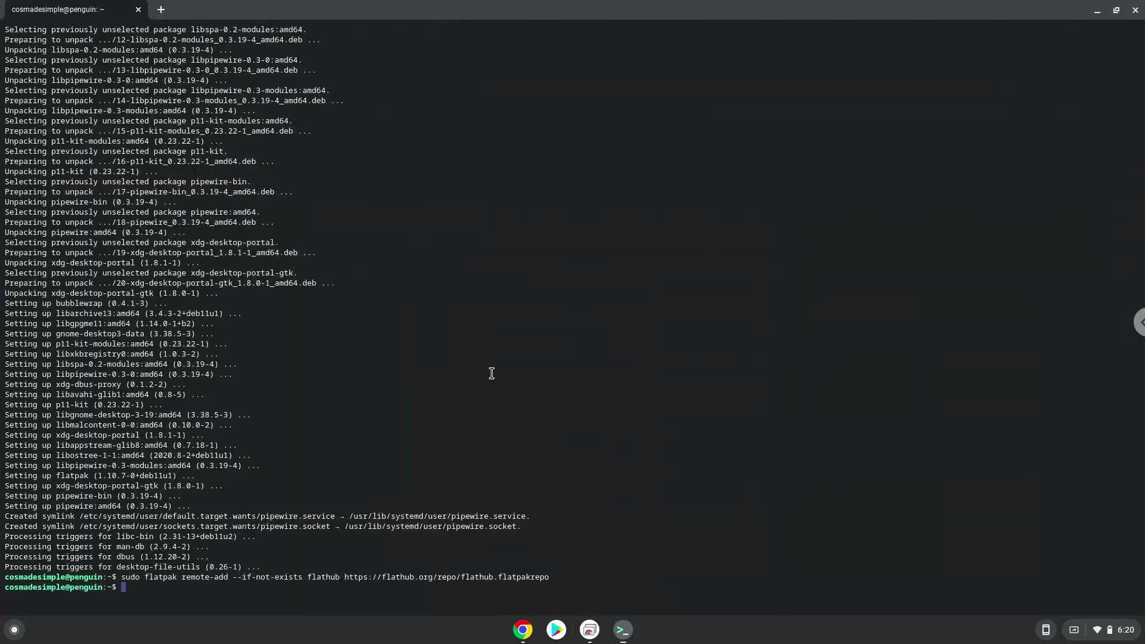
{"action": "key", "text": "ctrl+shift+v"}
{"action": "key", "text": "Return"}
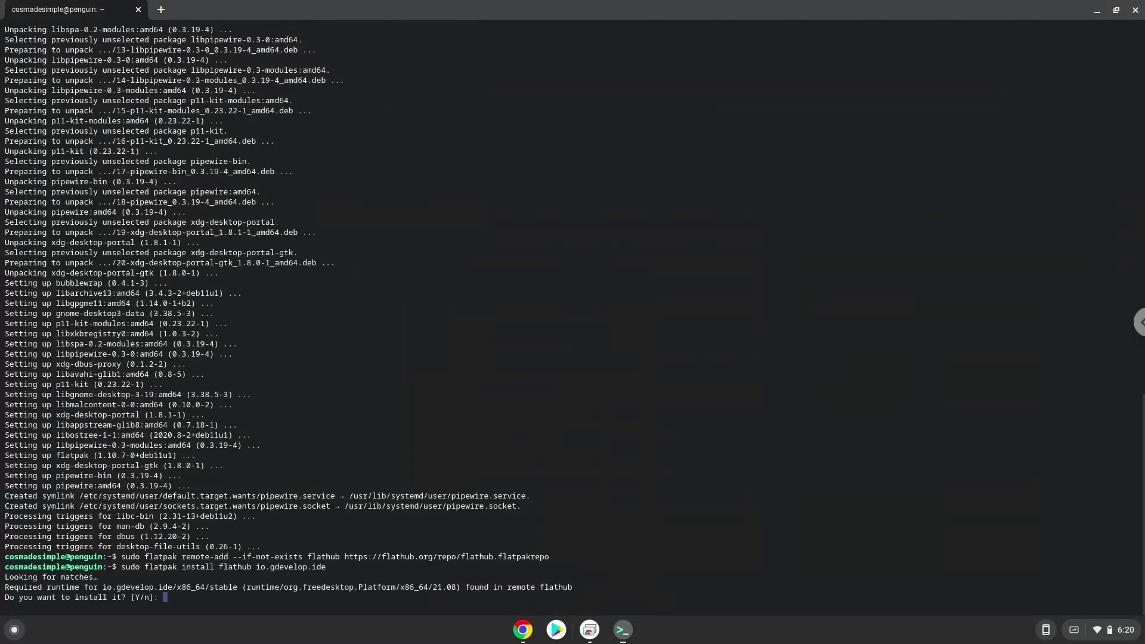
{"action": "key", "text": "Return"}
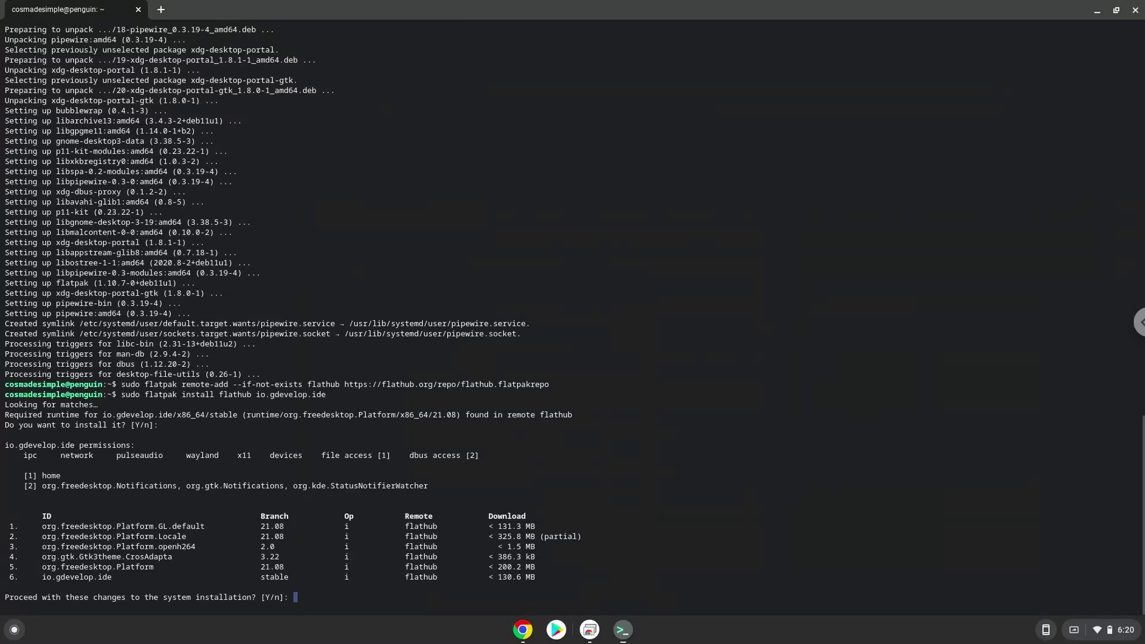
{"action": "key", "text": "Return"}
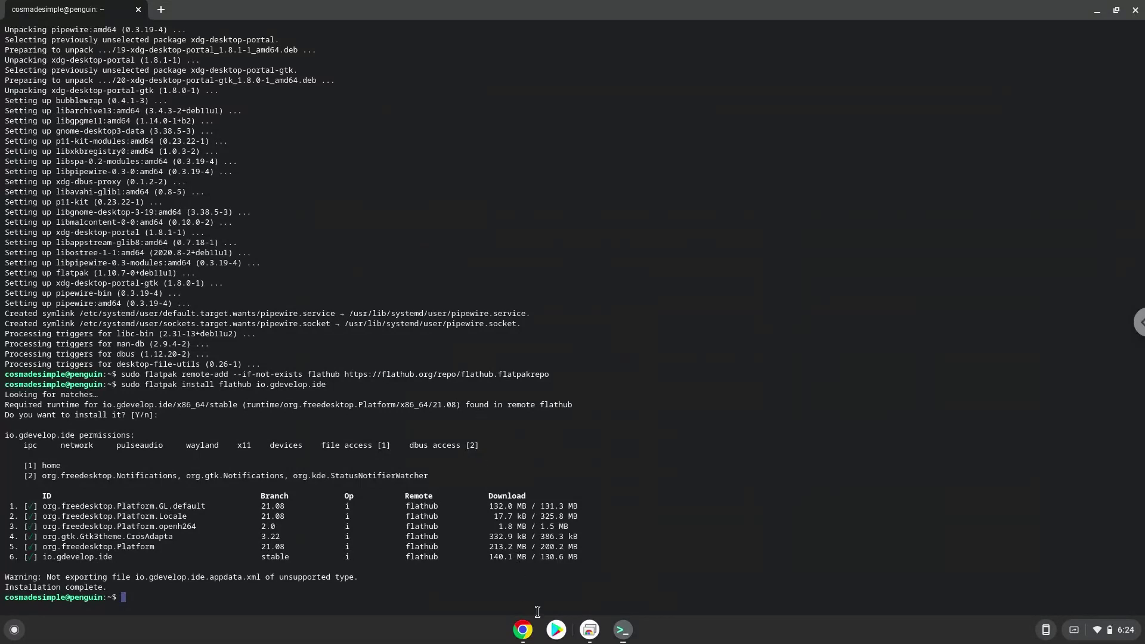
Step: Run 'sudo chown root:root /usr/bin/bwrap && sudo chmod u+s /usr/bin/bwrap' in Terminal
{"action": "left_click", "coordinate": [527, 628]}
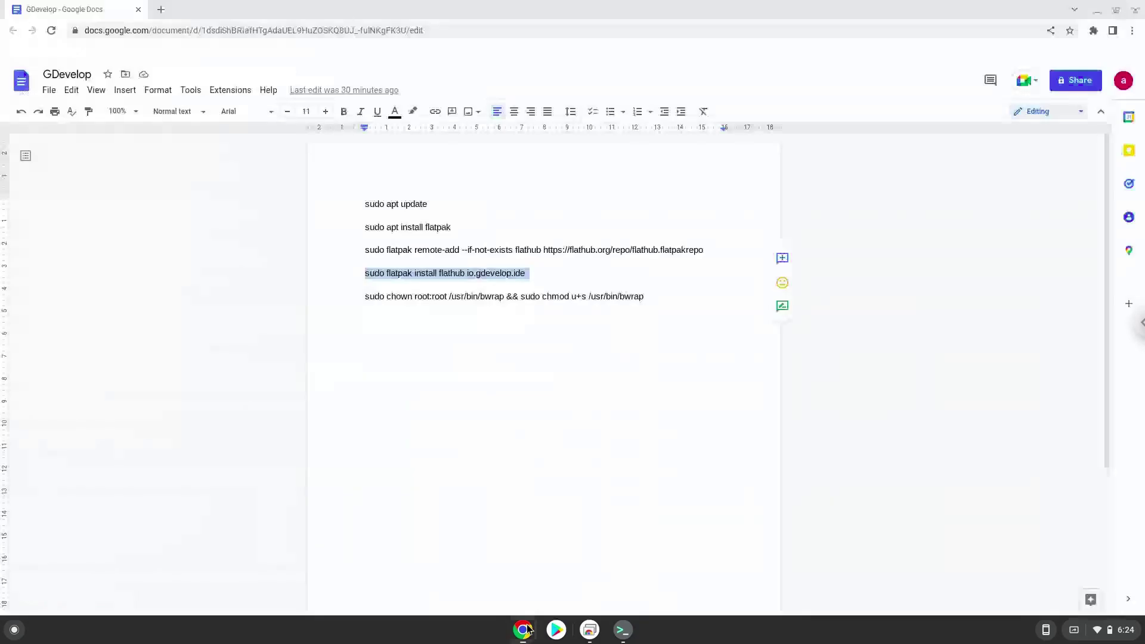
{"action": "triple_click", "coordinate": [438, 297]}
{"action": "right_click", "coordinate": [439, 297]}
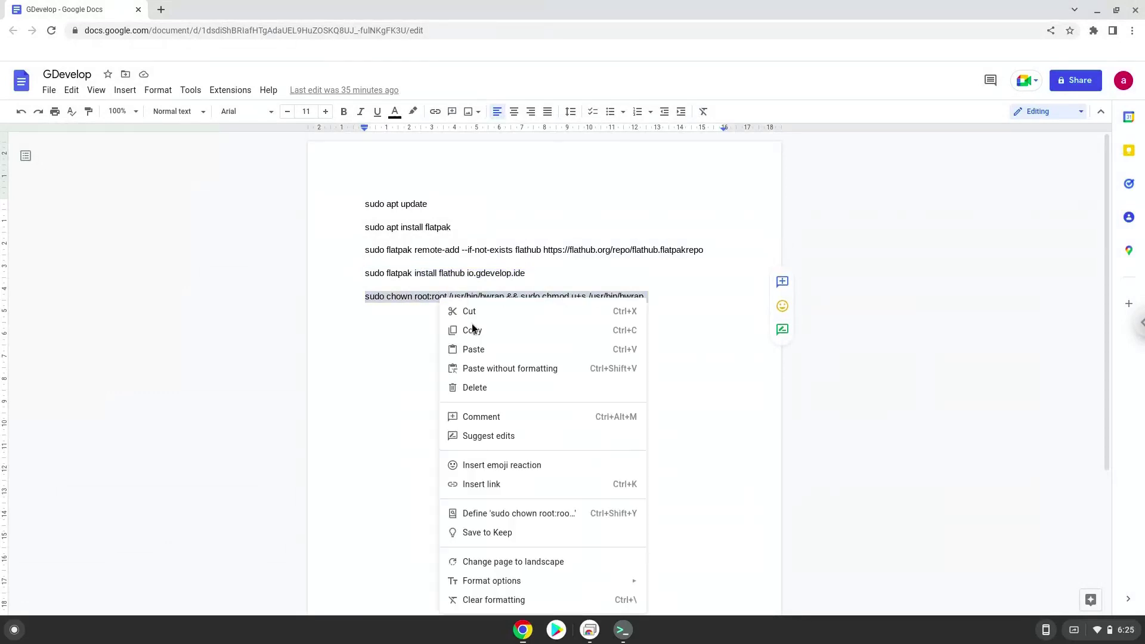
{"action": "left_click", "coordinate": [477, 334]}
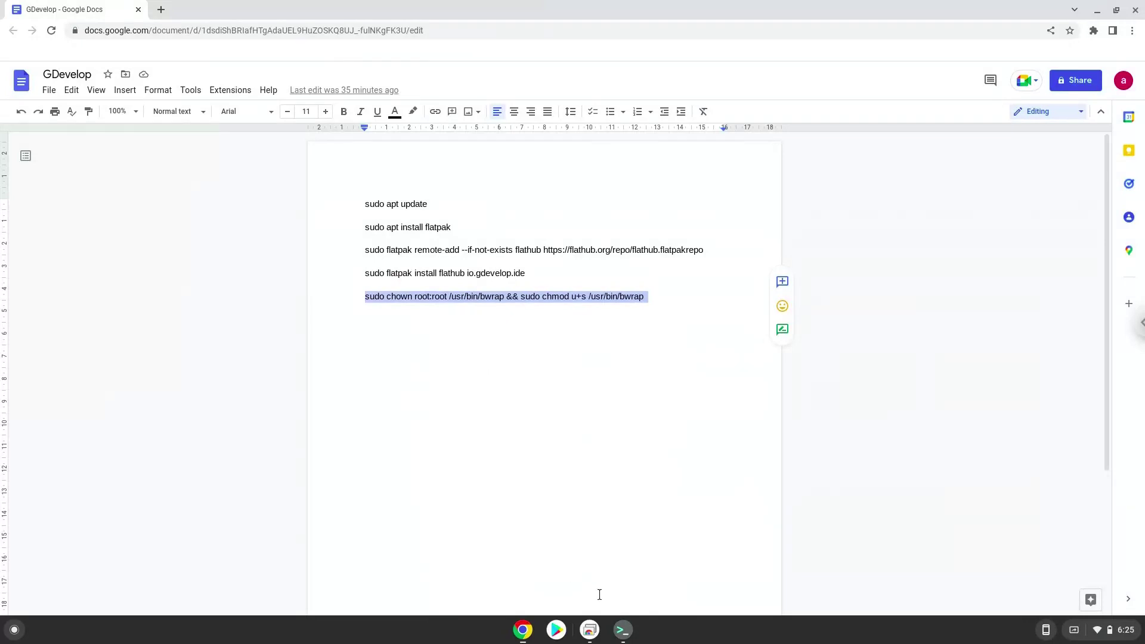
{"action": "left_click", "coordinate": [623, 630]}
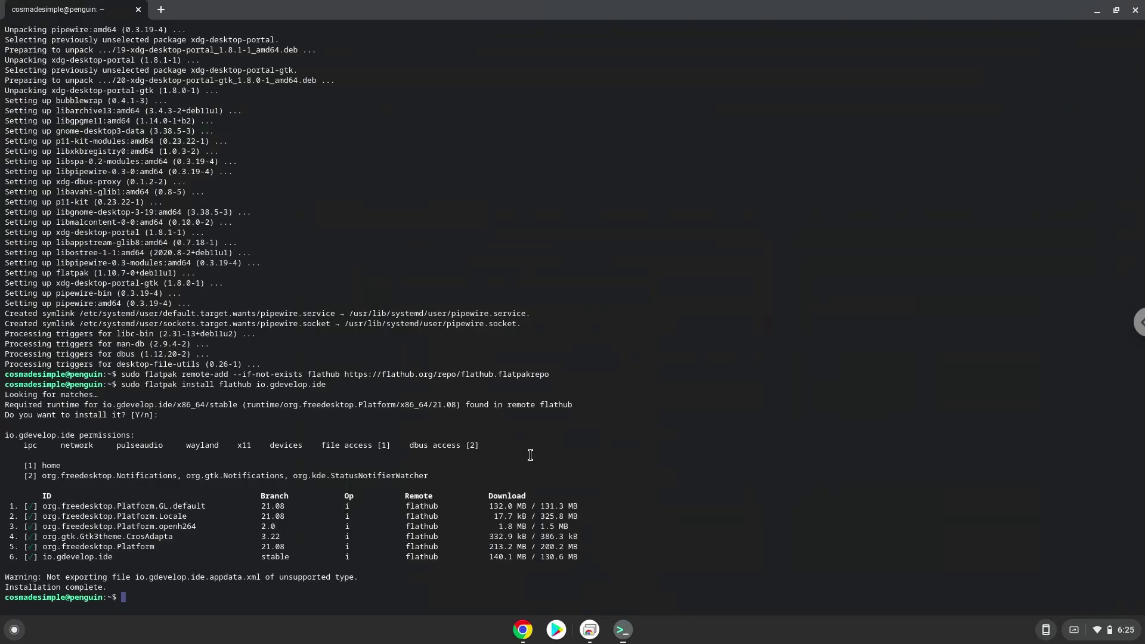
{"action": "right_click", "coordinate": [530, 454]}
{"action": "key", "text": "Return"}
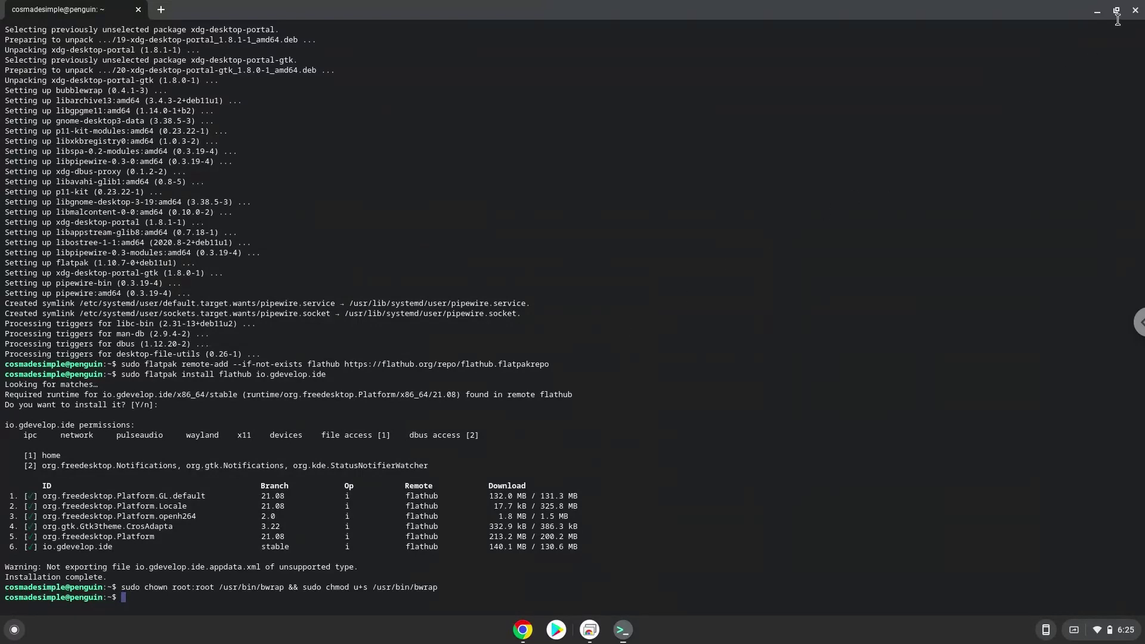
Step: Close Terminal and launch GDevelop 5 from the launcher's Linux apps folder
{"action": "left_click", "coordinate": [1136, 13]}
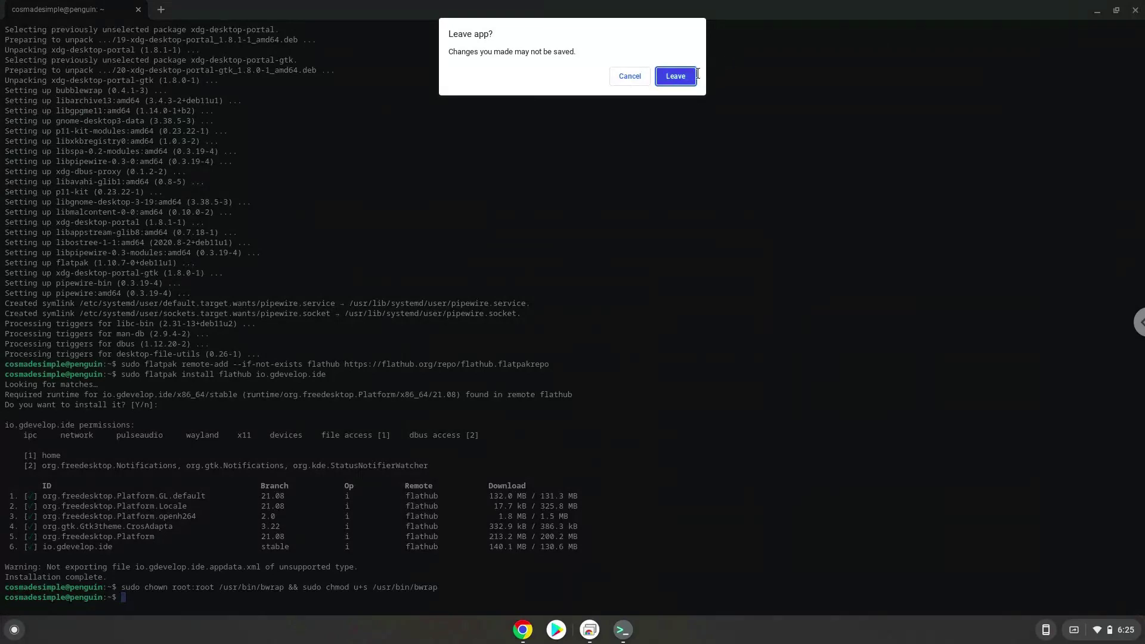
{"action": "left_click", "coordinate": [682, 78]}
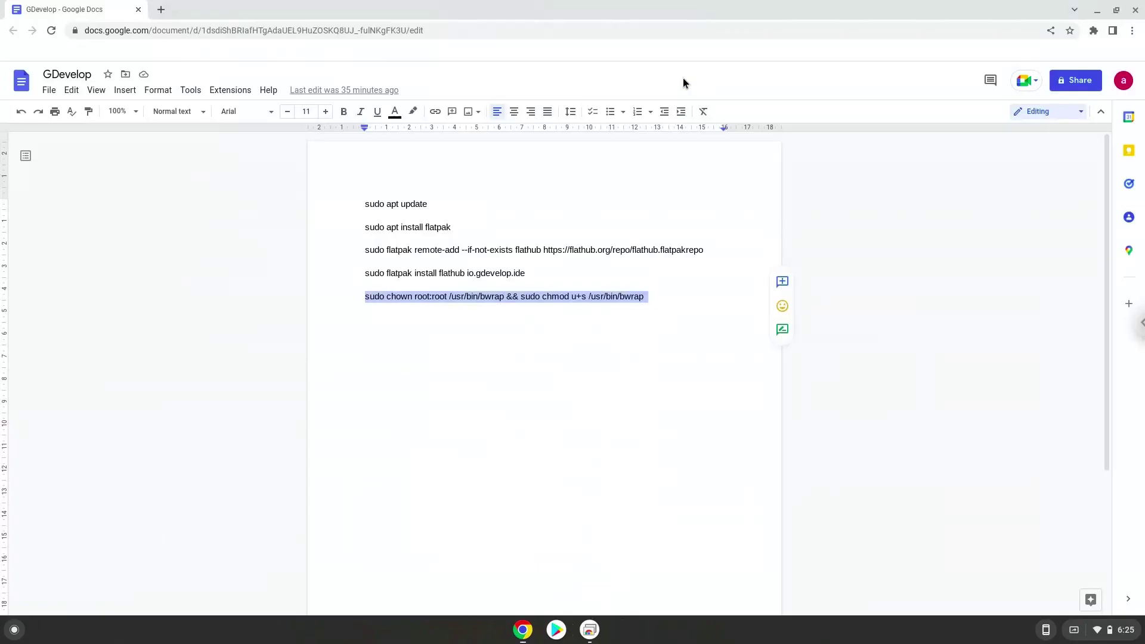
{"action": "left_click", "coordinate": [22, 630]}
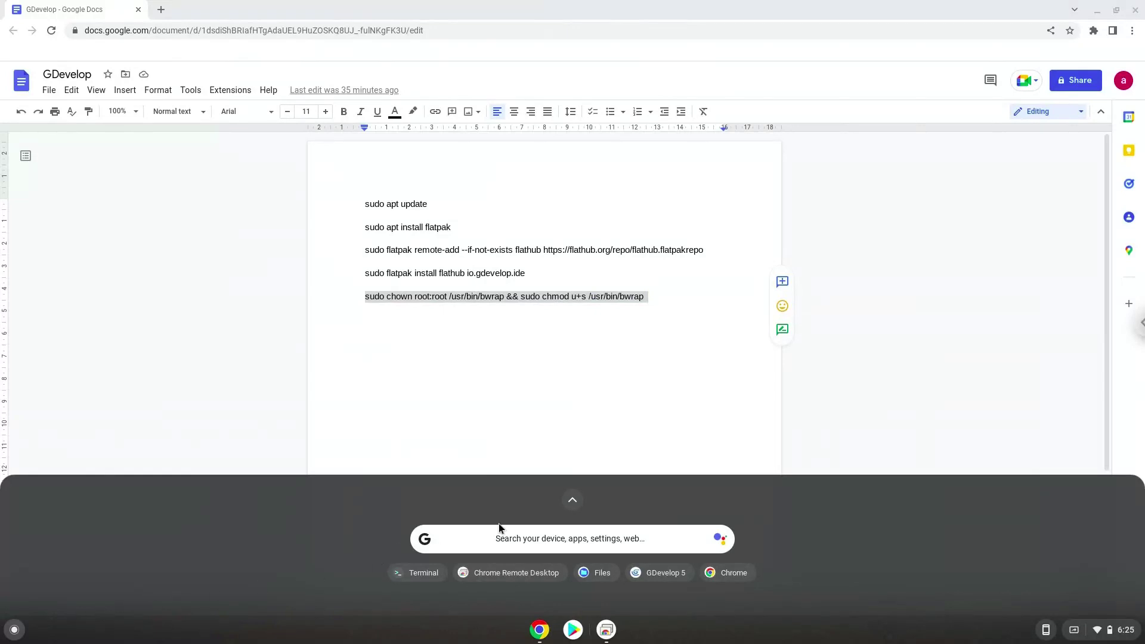
{"action": "left_click", "coordinate": [571, 498]}
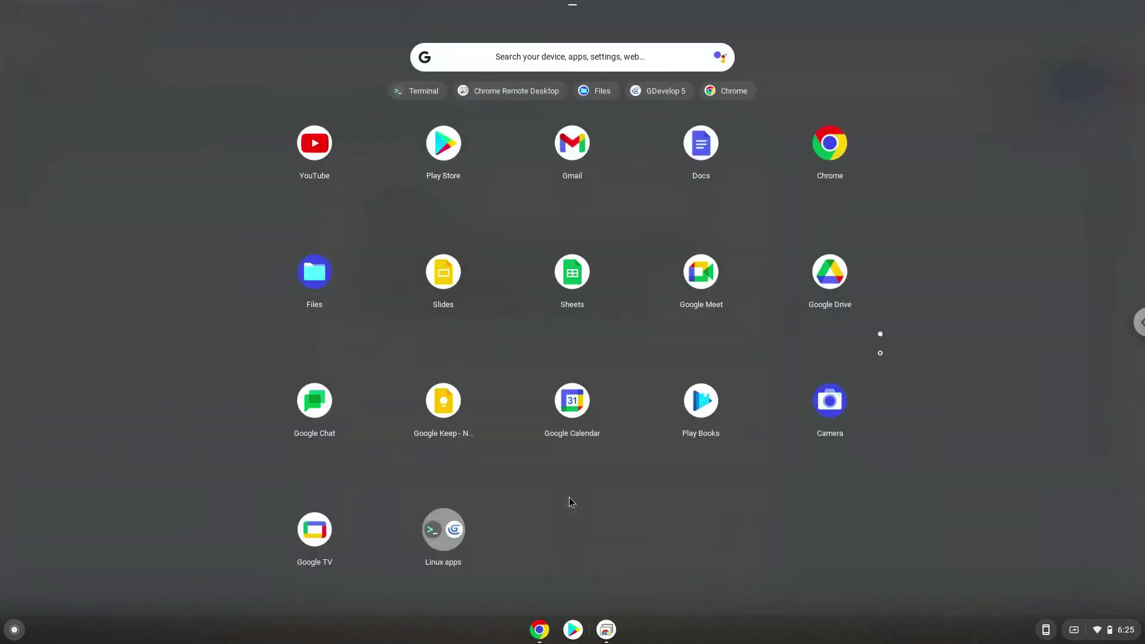
{"action": "left_click", "coordinate": [455, 540]}
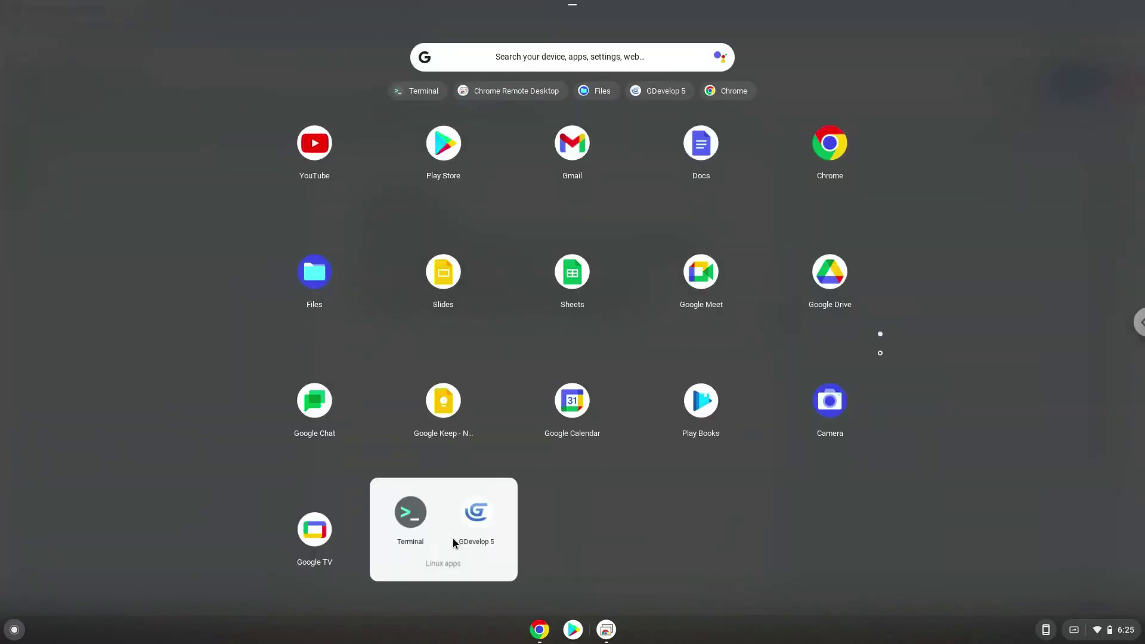
{"action": "left_click", "coordinate": [483, 510]}
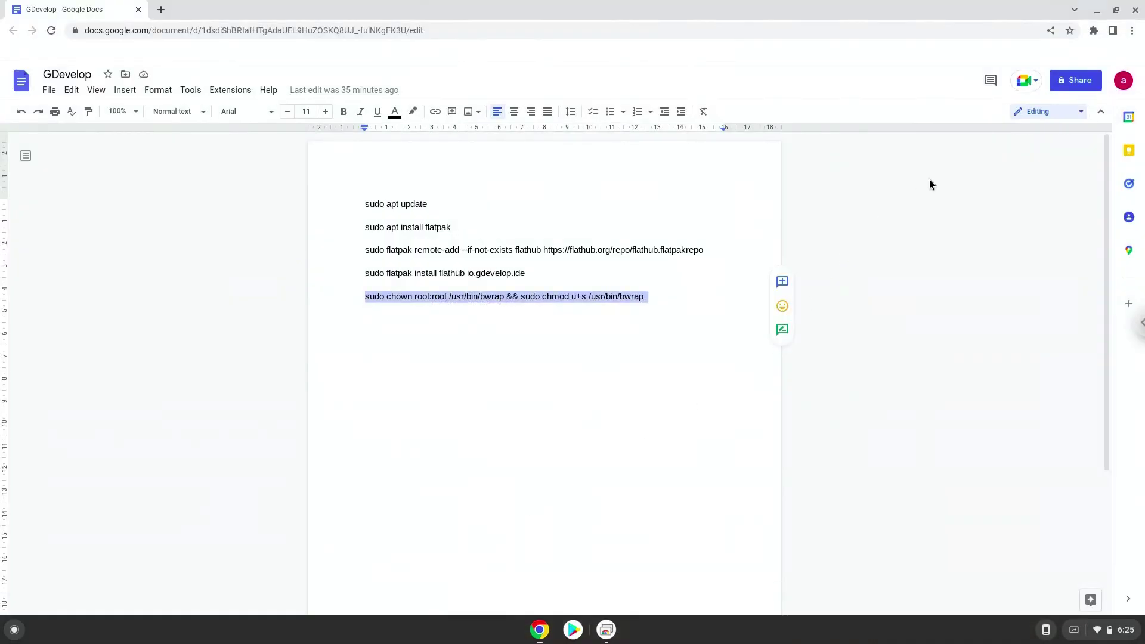
Step: Minimize the Google Docs Chrome window to reveal the desktop
{"action": "left_click", "coordinate": [1095, 11]}
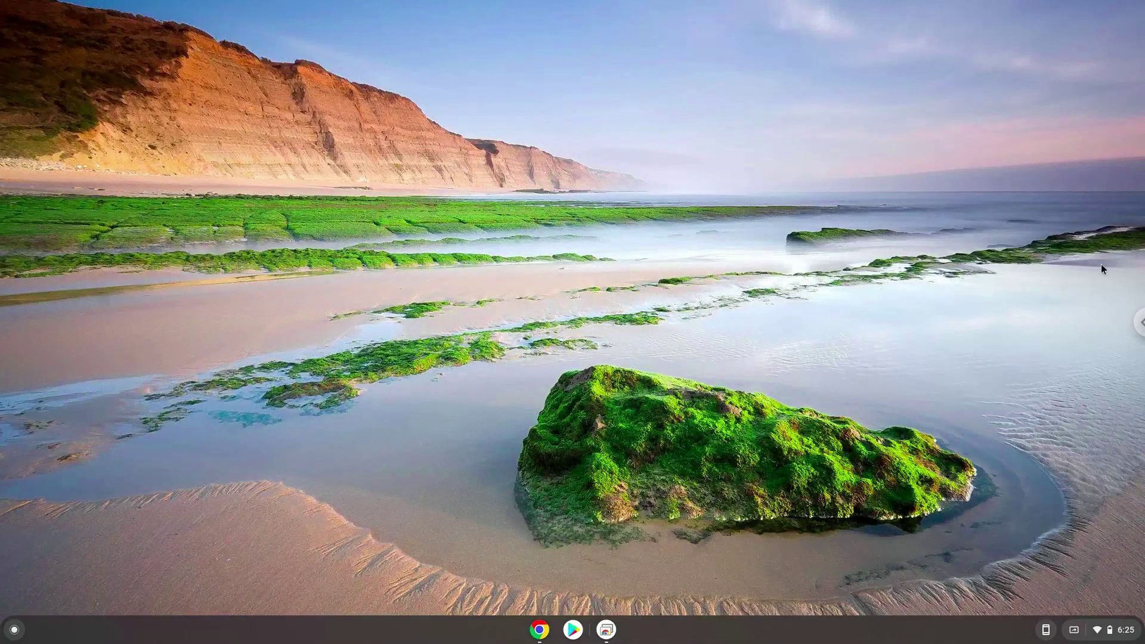